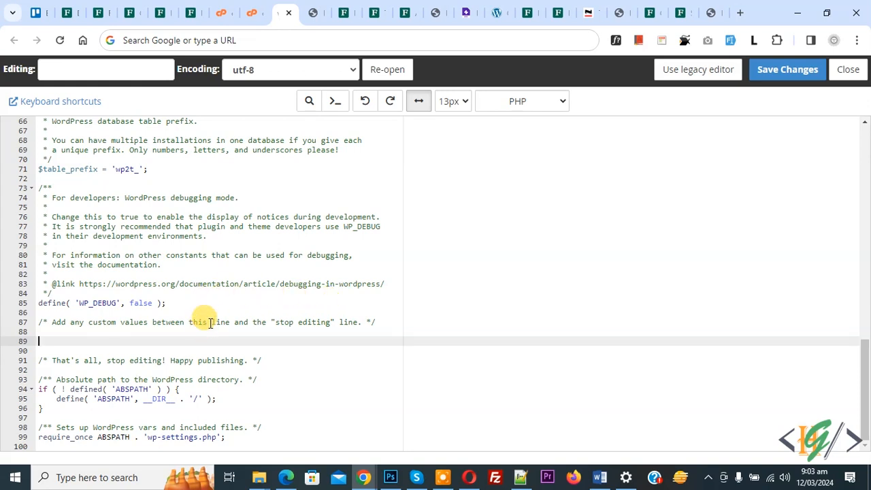
- Add define( 'WP_MEMORY_LIMIT', '768M' ); on line 89 of wp-config.php and save the file
key("ctrl+v")
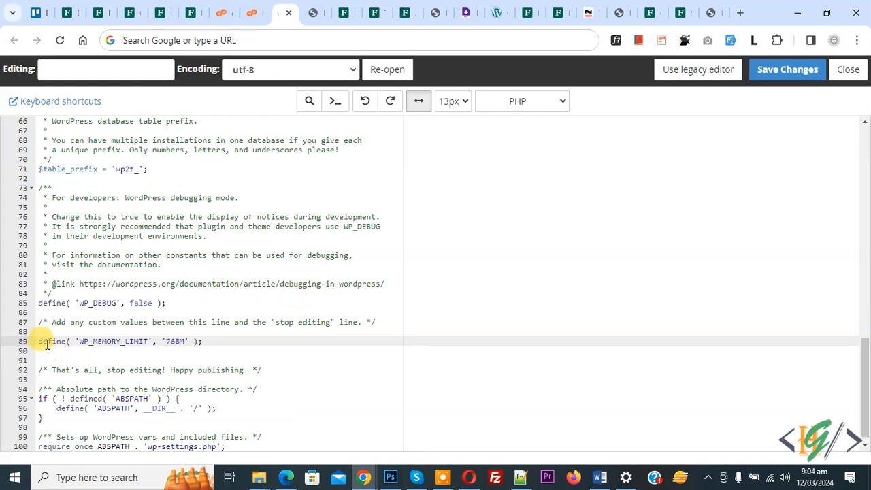
left_click_drag(39, 341, 183, 341)
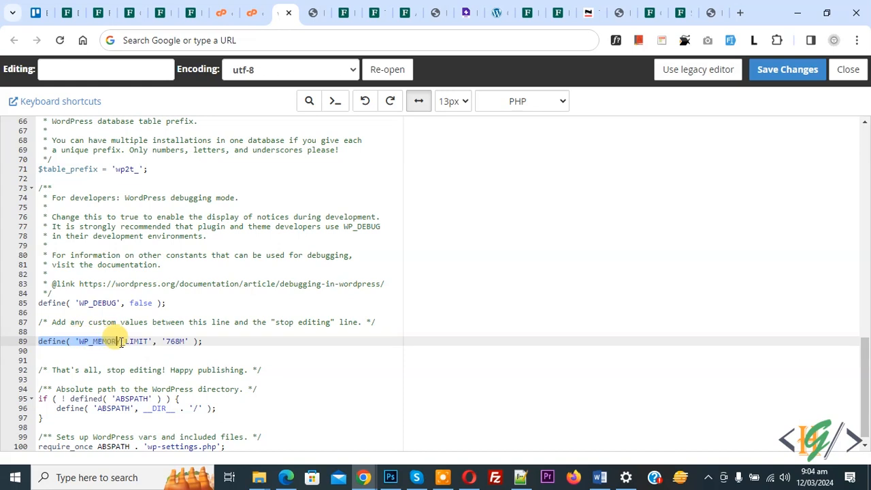
left_click(220, 341)
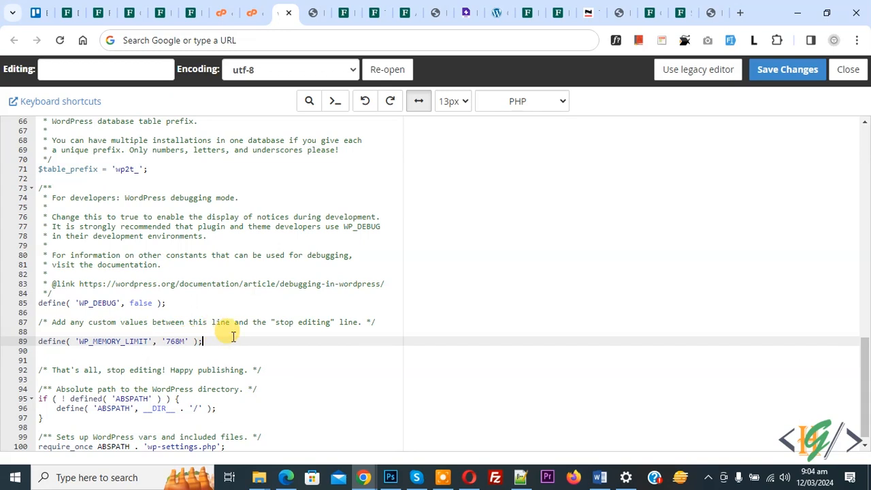
left_click(787, 69)
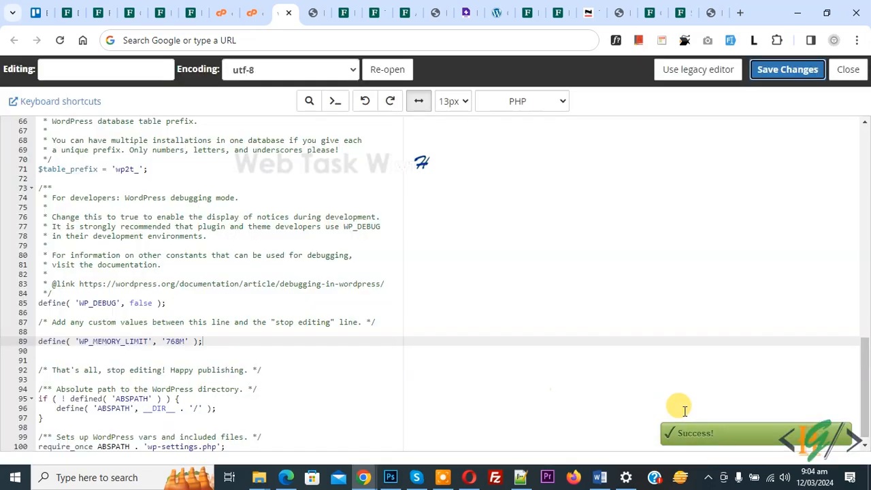
left_click(700, 435)
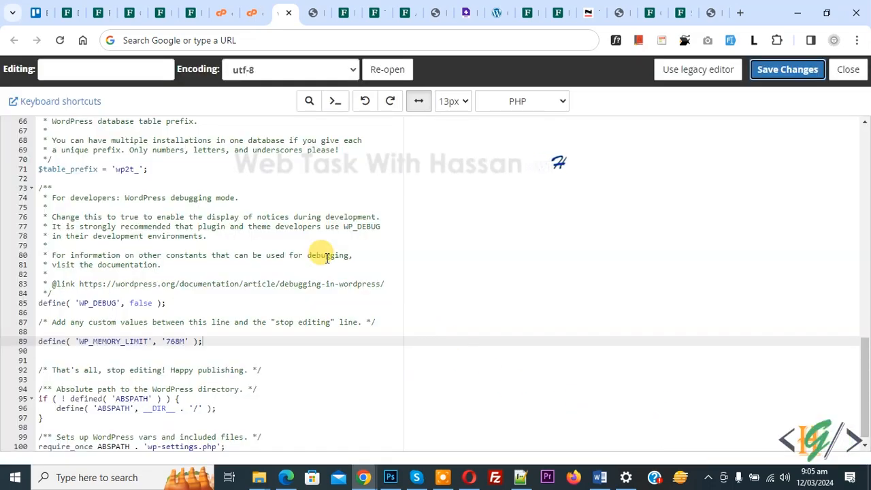
- Reload the Elementor editor so the widget panel finishes loading its Site widgets
left_click(313, 12)
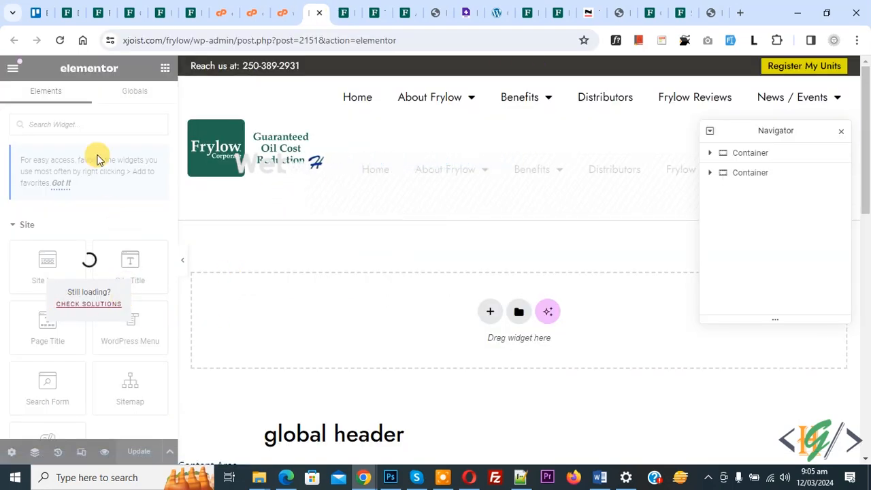
left_click(59, 40)
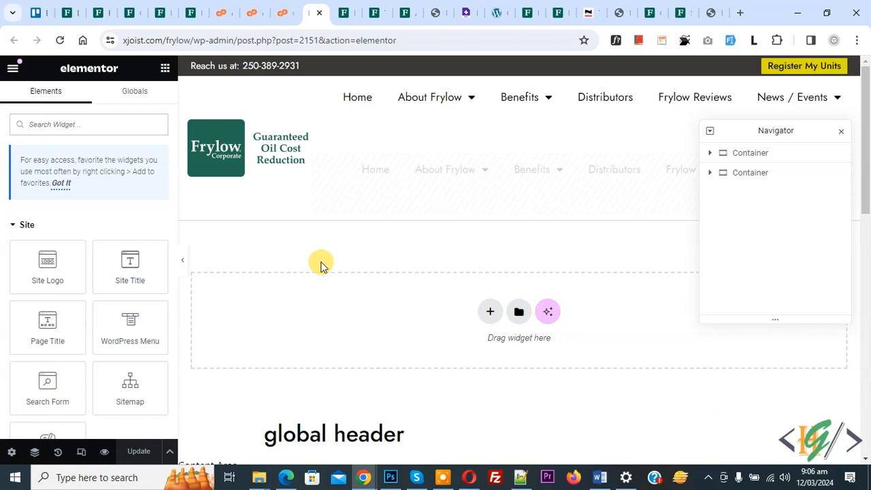
left_click(345, 12)
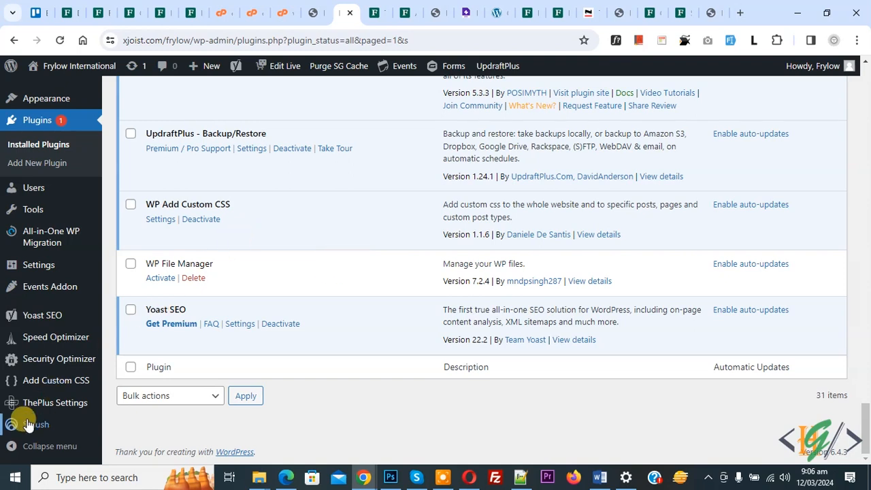
mouse_move(54, 402)
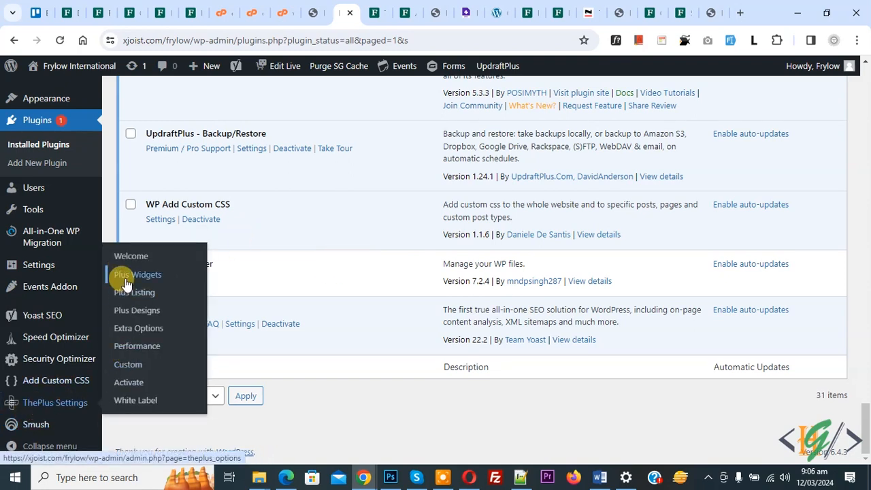
- In ThePlus Plus Widgets settings, switch Enable All off, keep Display Condition on, and save
left_click(126, 274)
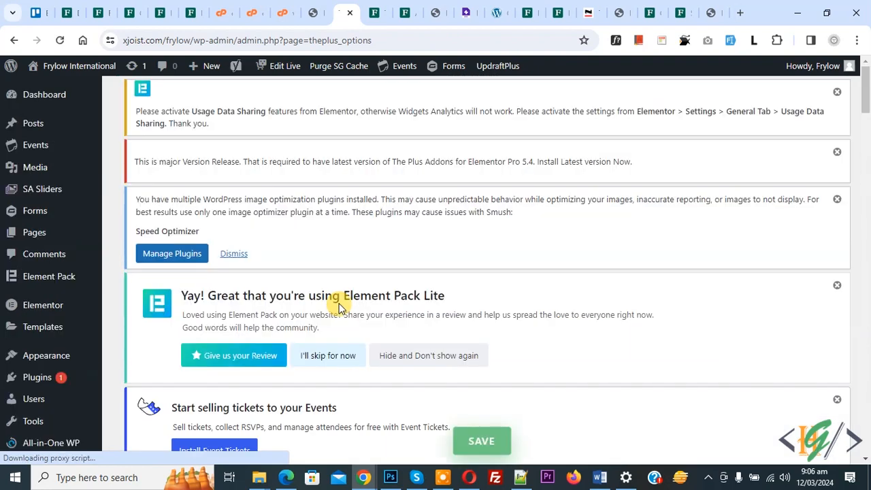
scroll(348, 205, "down", 5)
scroll(348, 205, "down", 5)
scroll(349, 205, "down", 4)
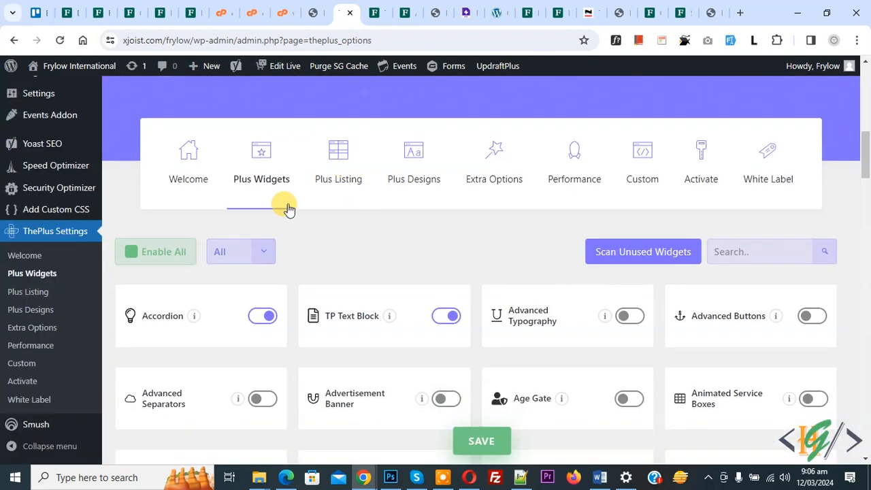
left_click(157, 260)
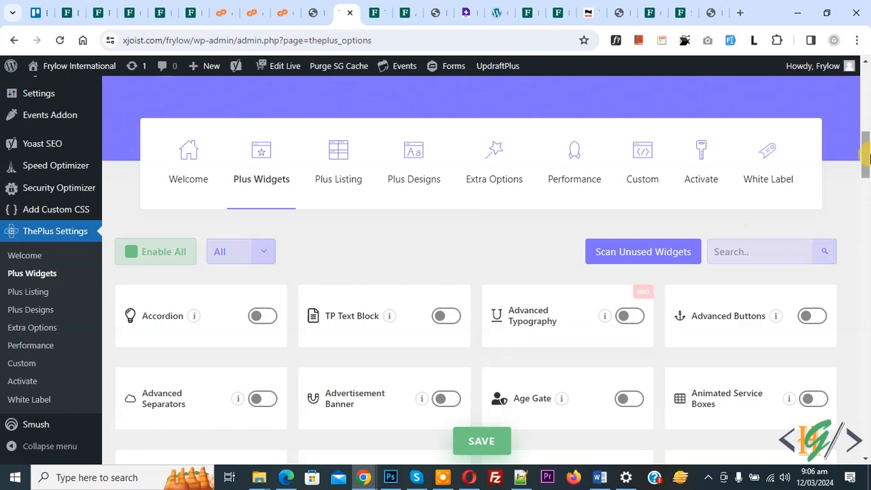
left_click_drag(862, 147, 864, 416)
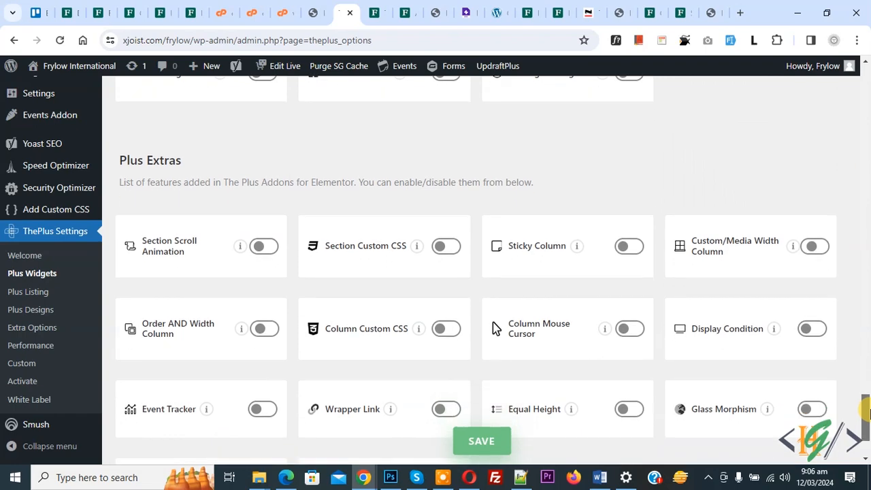
left_click(807, 331)
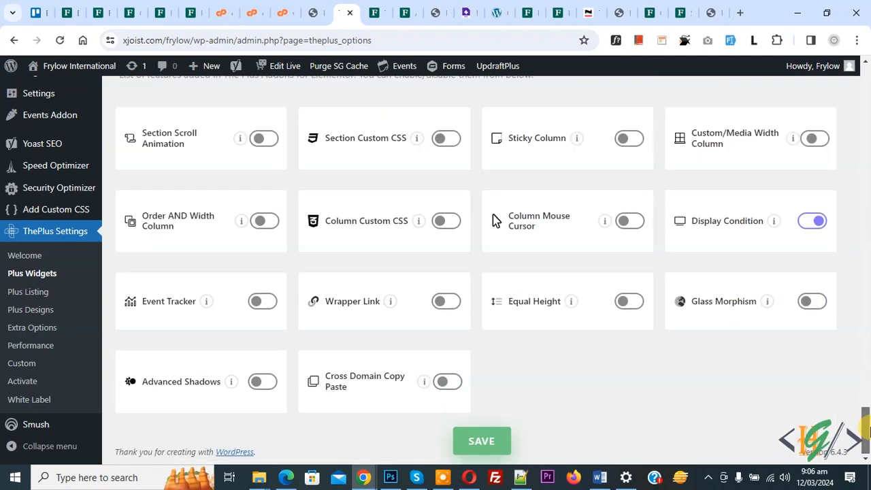
left_click(497, 441)
scroll(436, 260, "down", 3)
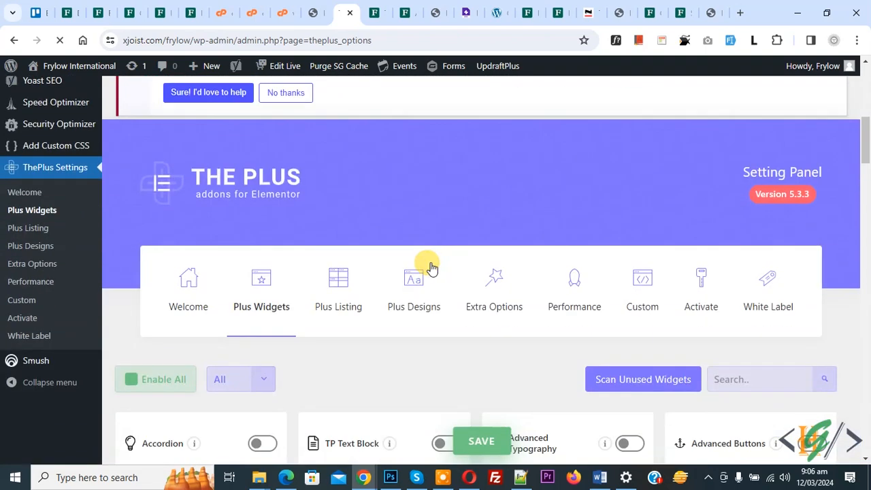